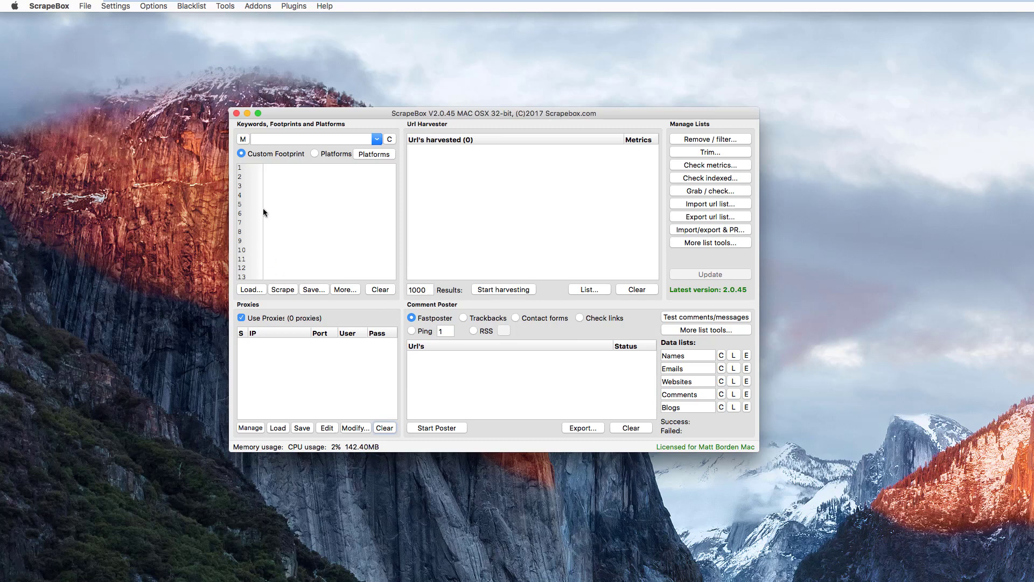
- Enter the keyword "car" and view the available engines in the Custom Harvester
{"action": "left_click", "coordinate": [279, 204]}
{"action": "type", "text": "car"}
{"action": "left_click", "coordinate": [486, 292]}
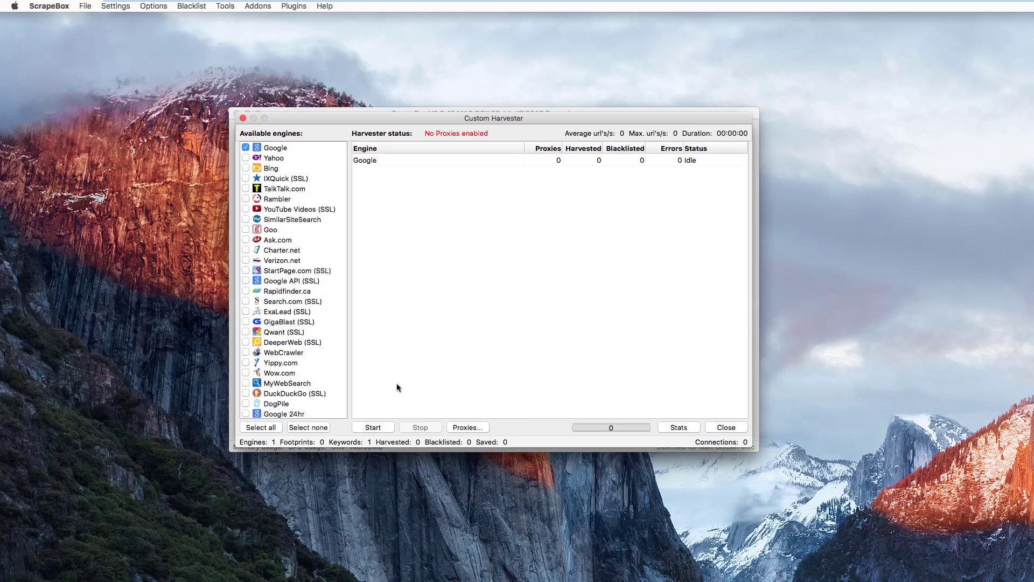
{"action": "left_click", "coordinate": [727, 427]}
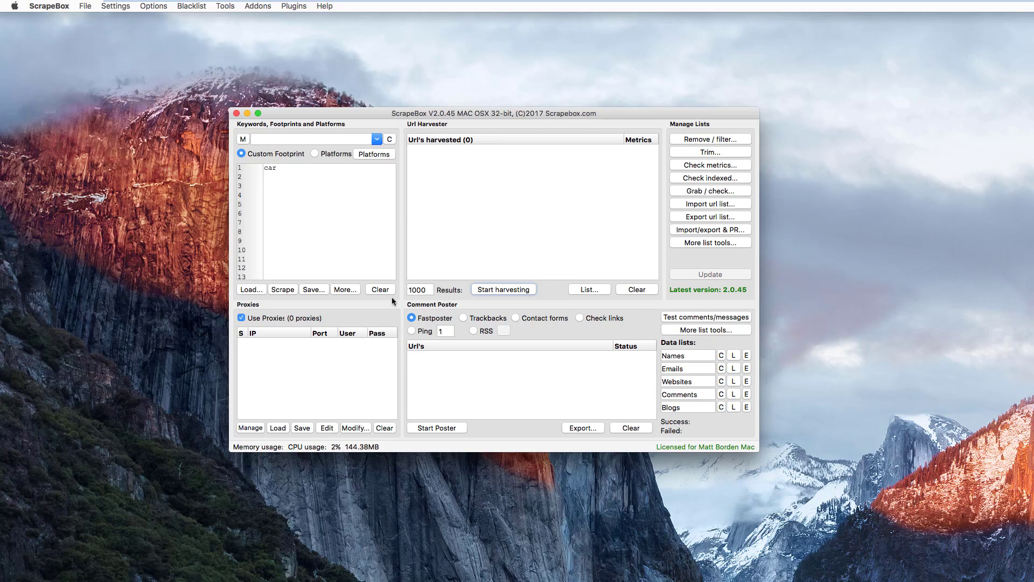
- Examine the list of available addons and their descriptions in the addon installer
{"action": "left_click", "coordinate": [262, 6]}
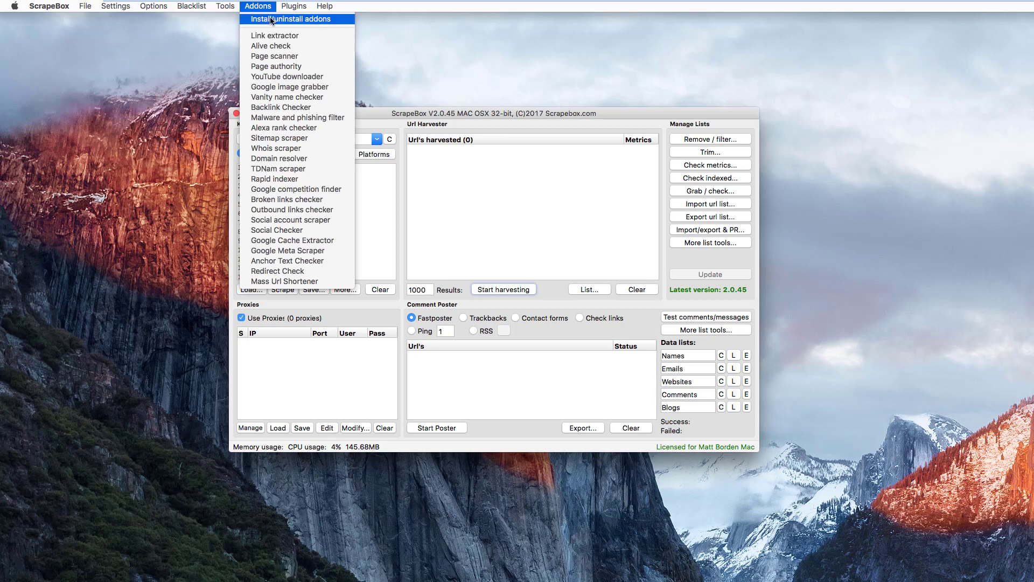
{"action": "left_click", "coordinate": [271, 19]}
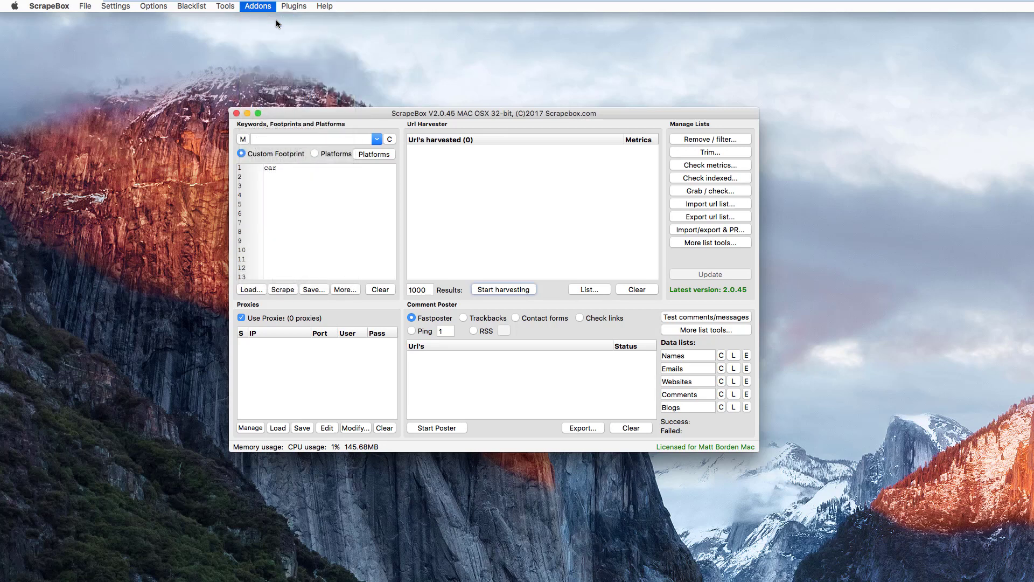
{"action": "left_click", "coordinate": [263, 8]}
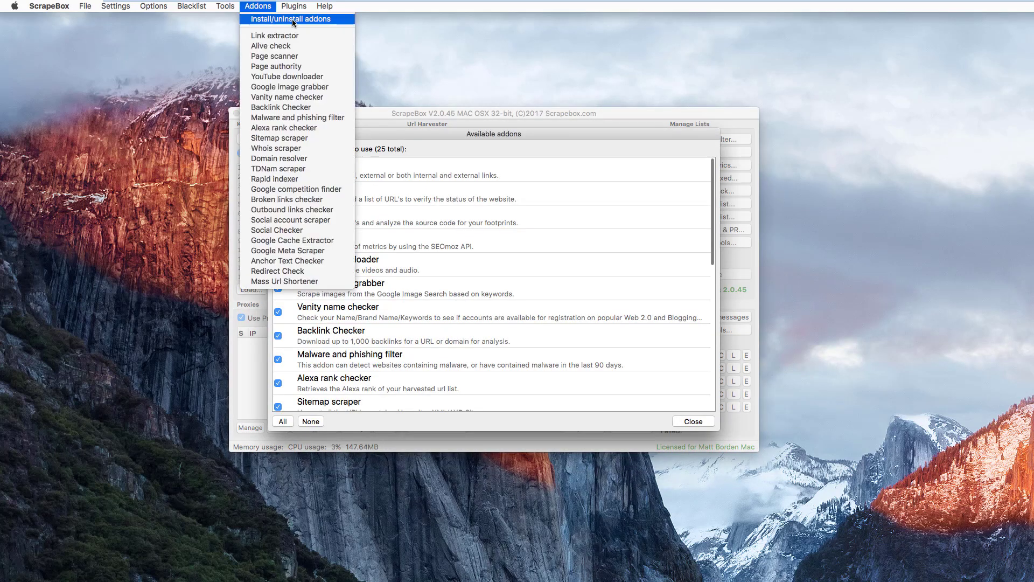
{"action": "left_click", "coordinate": [572, 205]}
{"action": "scroll", "coordinate": [574, 202], "scroll_direction": "down", "scroll_amount": 10}
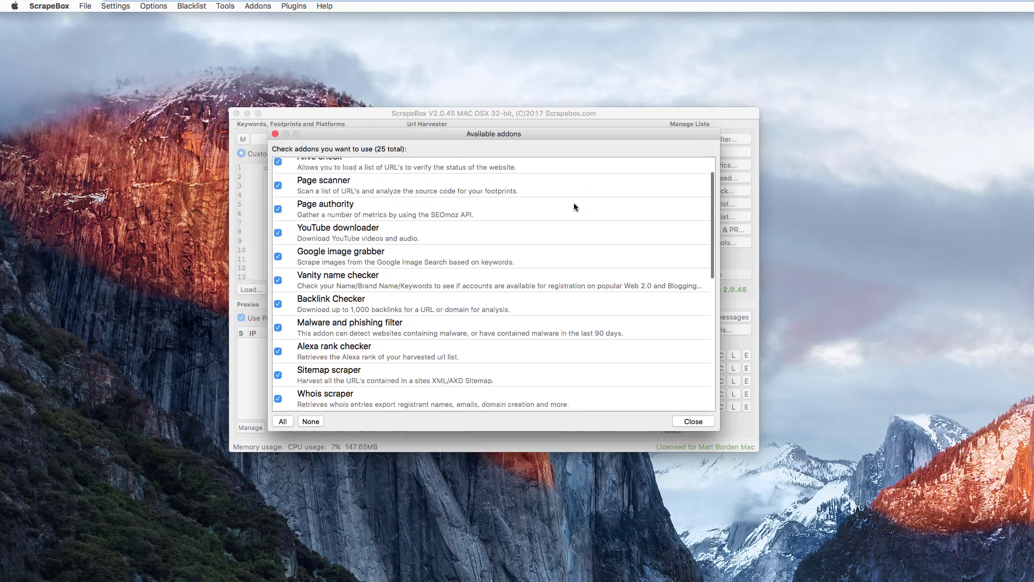
{"action": "scroll", "coordinate": [465, 273], "scroll_direction": "up", "scroll_amount": 10}
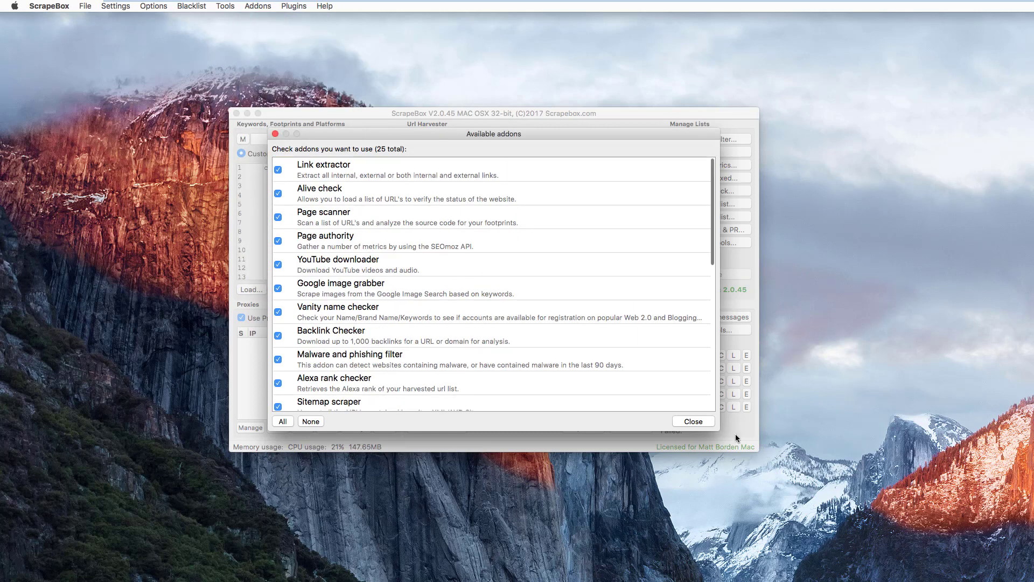
{"action": "left_click", "coordinate": [699, 424]}
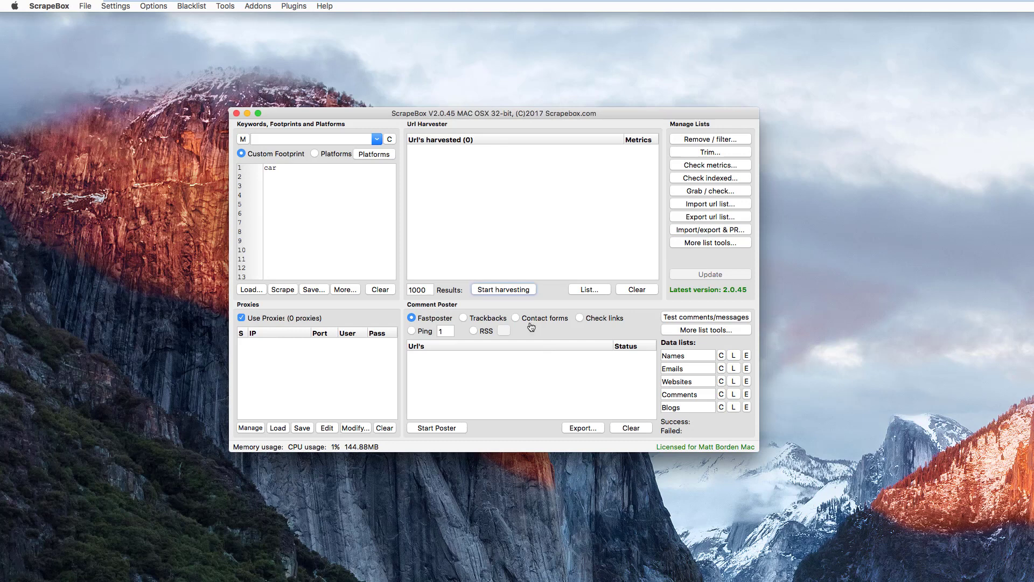
- Disable the Link extractor, Alive check and Page authority addons, keeping Page scanner enabled
{"action": "left_click", "coordinate": [259, 6]}
{"action": "left_click", "coordinate": [261, 20]}
{"action": "left_click", "coordinate": [278, 241]}
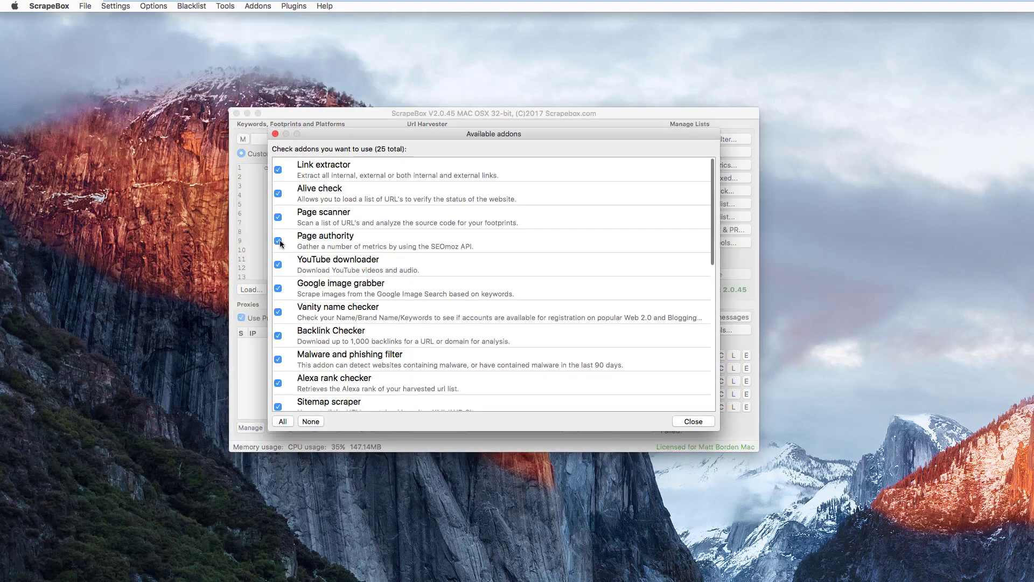
{"action": "left_click", "coordinate": [278, 218]}
{"action": "left_click", "coordinate": [278, 193]}
{"action": "left_click", "coordinate": [278, 170]}
{"action": "scroll", "coordinate": [351, 267], "scroll_direction": "down", "scroll_amount": 2}
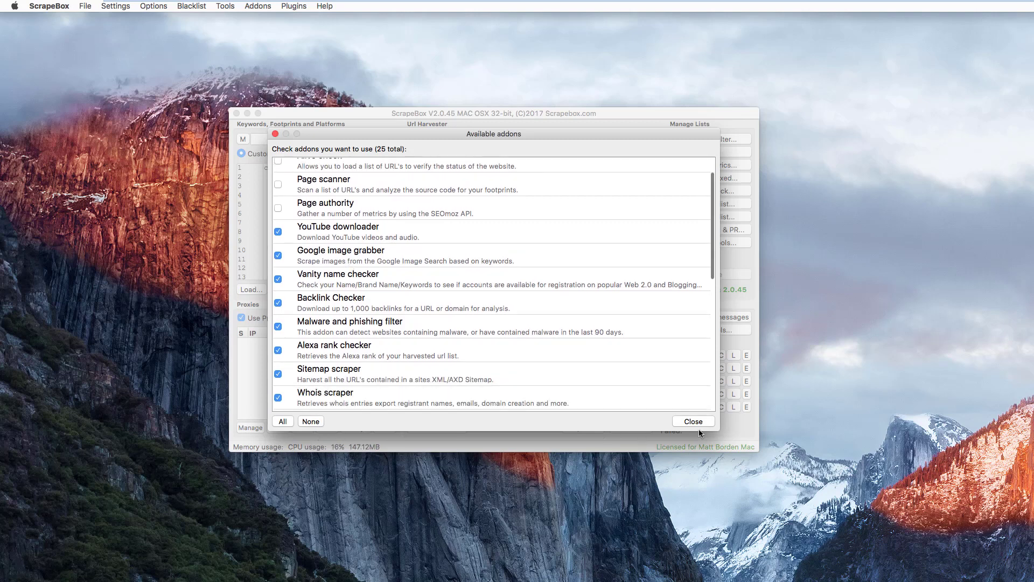
{"action": "left_click", "coordinate": [279, 186]}
{"action": "left_click", "coordinate": [693, 421]}
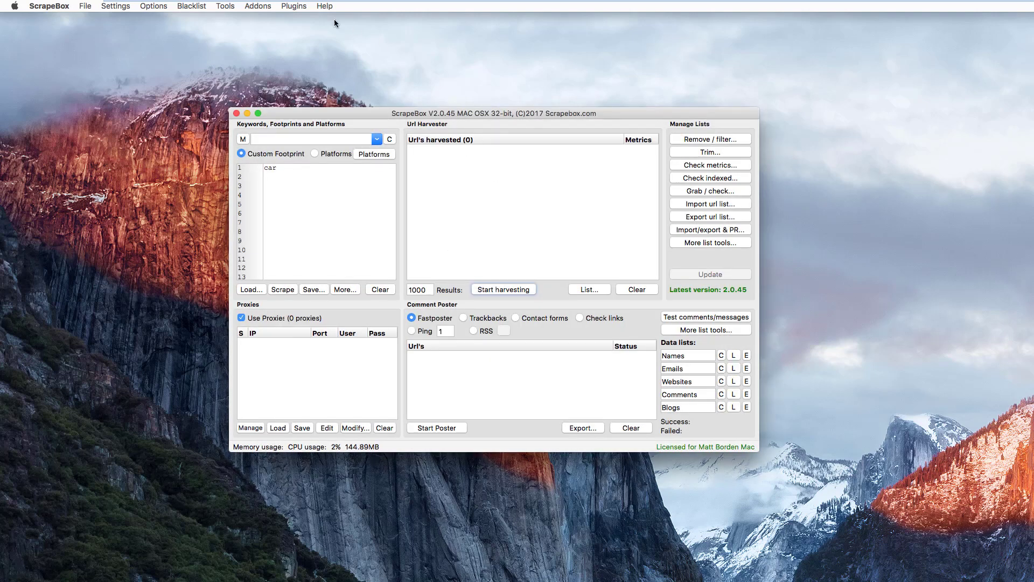
- Review which addons are enabled in the addon installer
{"action": "left_click", "coordinate": [260, 8]}
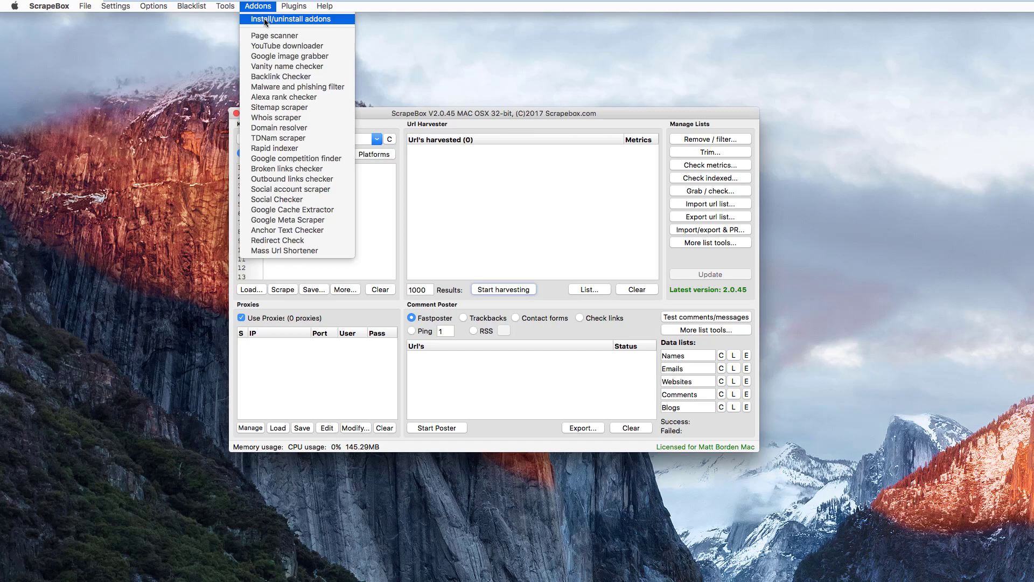
{"action": "left_click", "coordinate": [264, 21]}
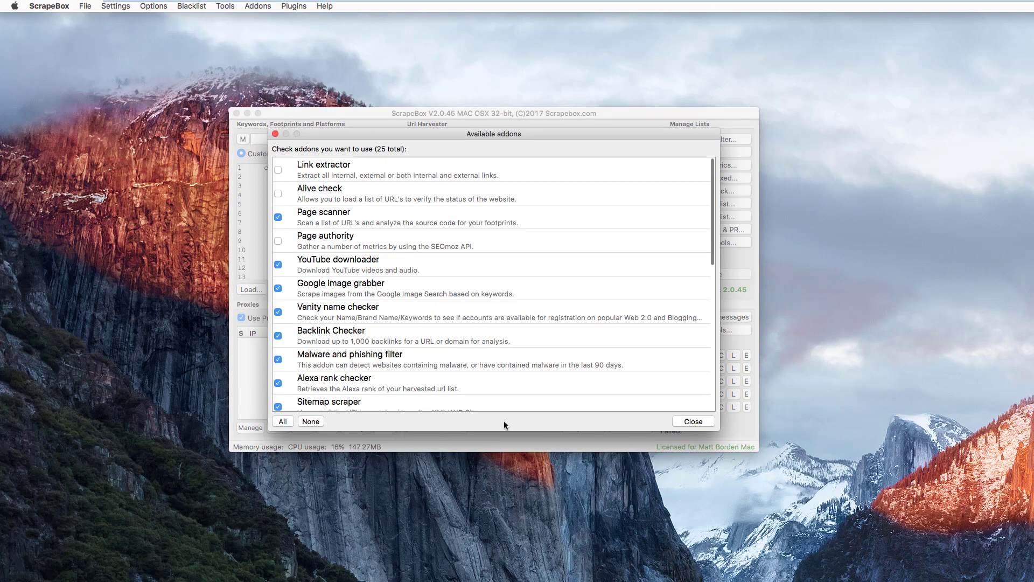
{"action": "left_click", "coordinate": [690, 422]}
- Examine the available plugins and which of them are enabled in the plugin installer
{"action": "left_click", "coordinate": [286, 7]}
{"action": "left_click", "coordinate": [299, 18]}
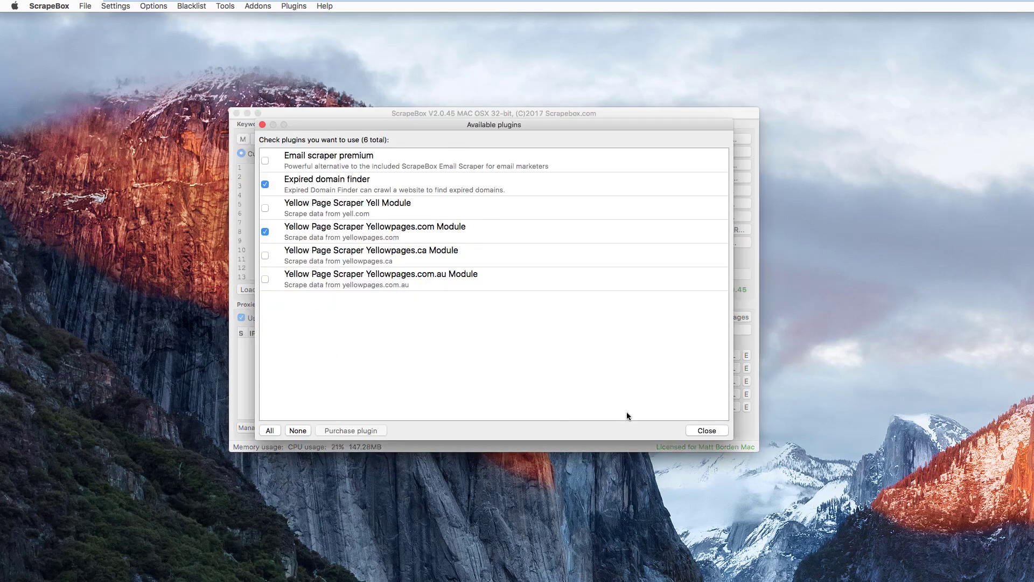
{"action": "left_click", "coordinate": [708, 431]}
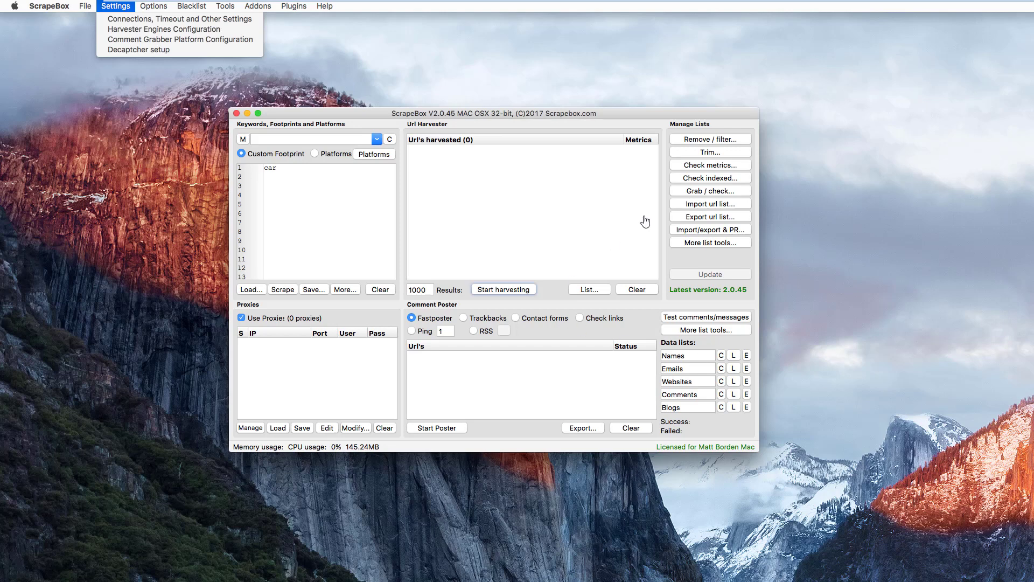
{"action": "mouse_move", "coordinate": [295, 8]}
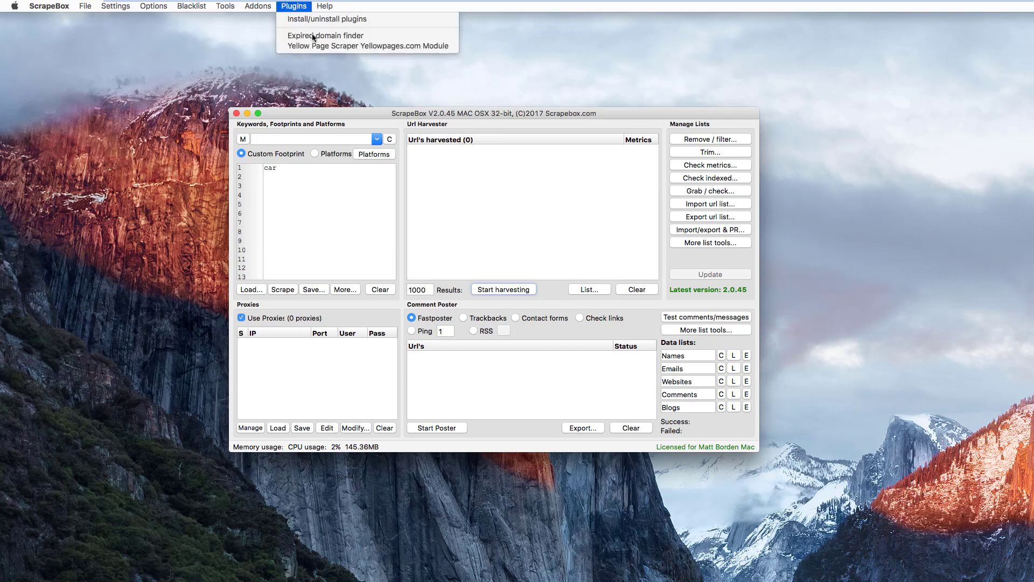
{"action": "left_click", "coordinate": [332, 20]}
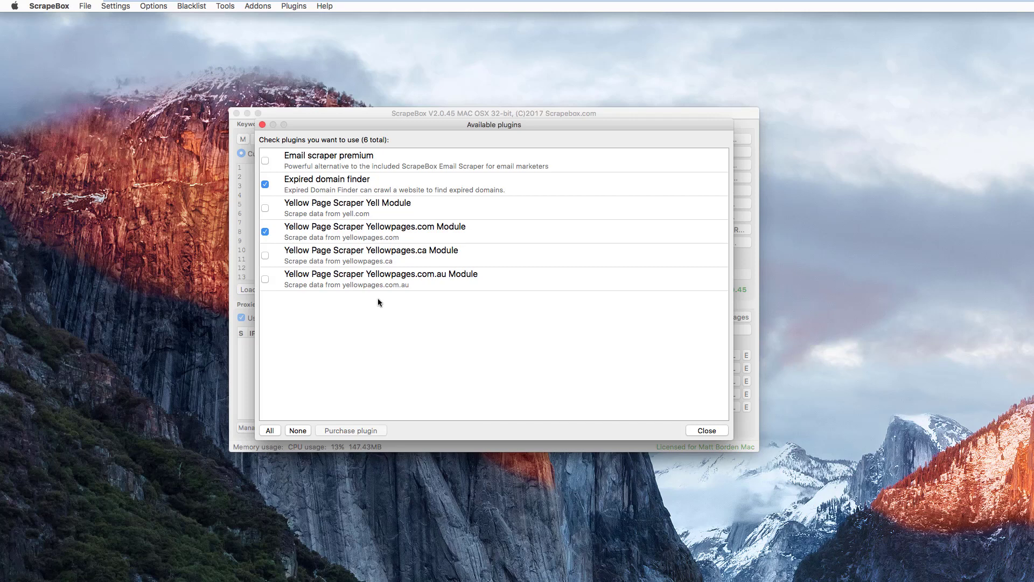
{"action": "left_click", "coordinate": [706, 430]}
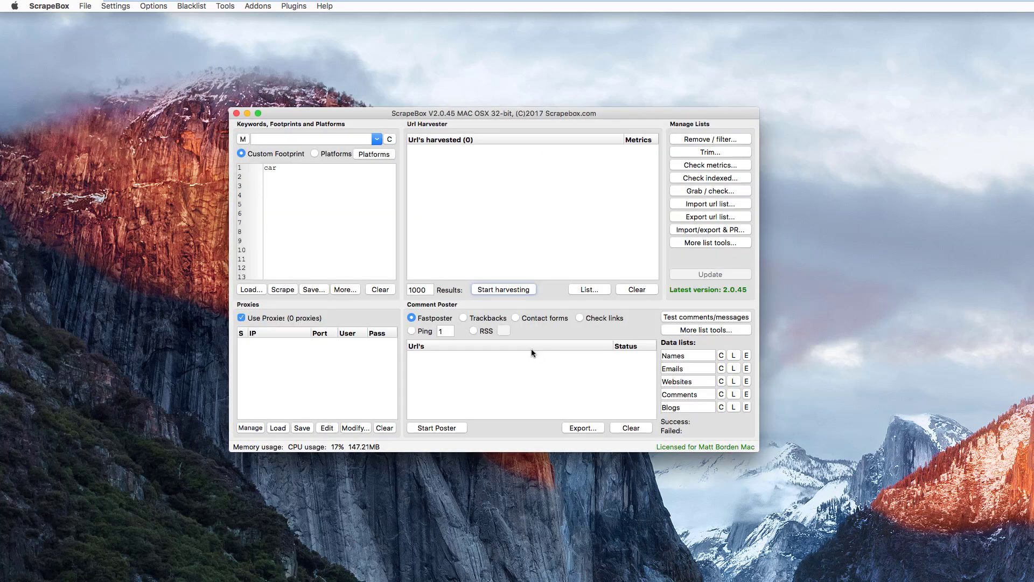
- Review the connections, timeouts and additional harvester options in the Connection and Timeout settings
{"action": "left_click", "coordinate": [128, 6]}
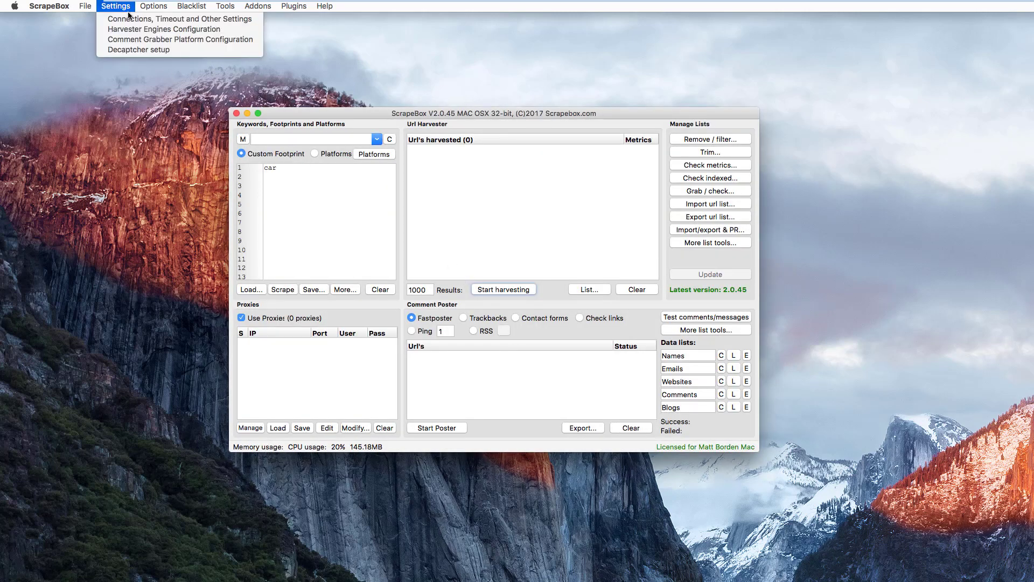
{"action": "left_click", "coordinate": [131, 21]}
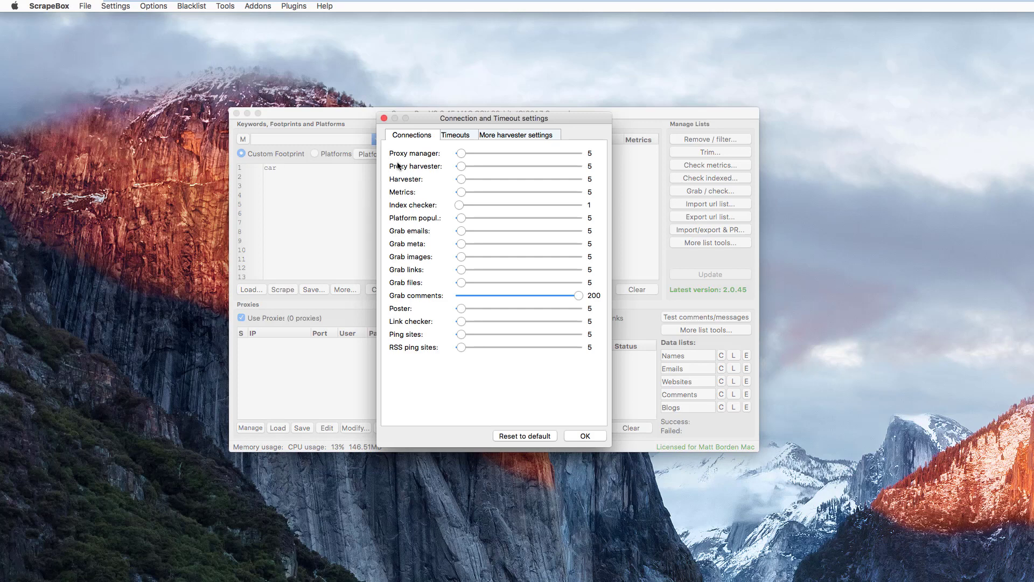
{"action": "left_click", "coordinate": [453, 137]}
{"action": "left_click", "coordinate": [516, 135]}
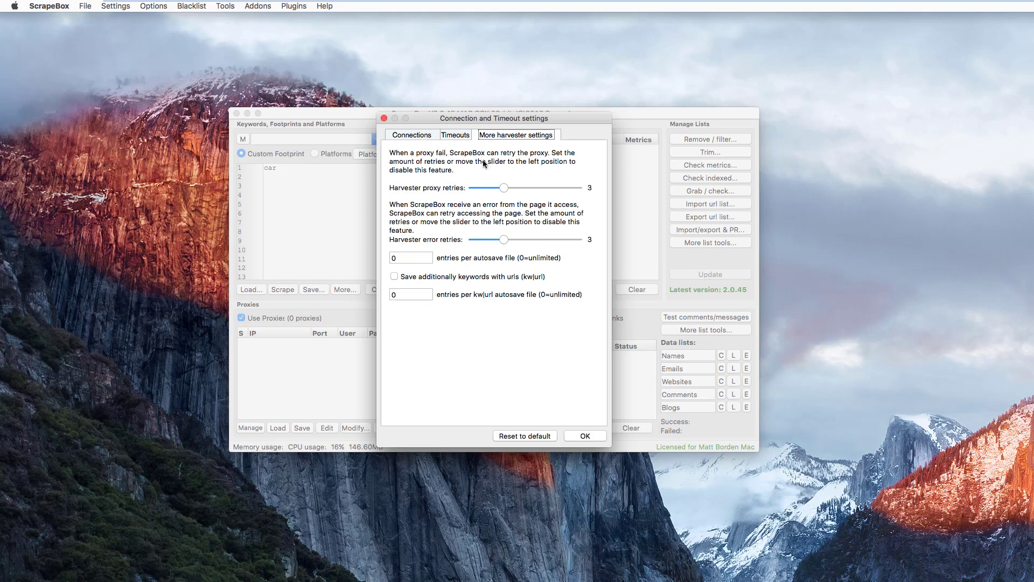
{"action": "left_click", "coordinate": [455, 135]}
{"action": "left_click", "coordinate": [416, 137]}
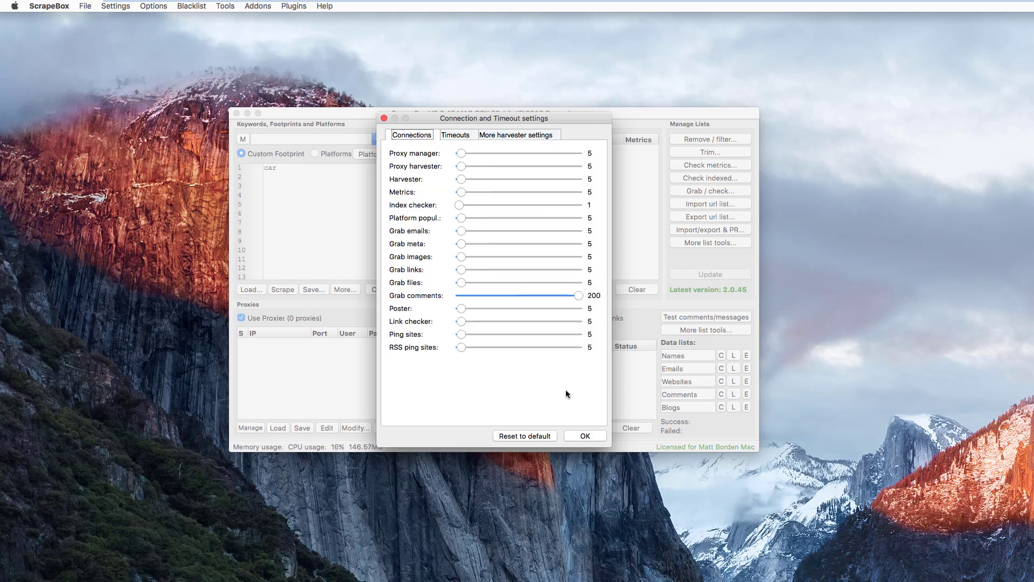
{"action": "left_click", "coordinate": [584, 436]}
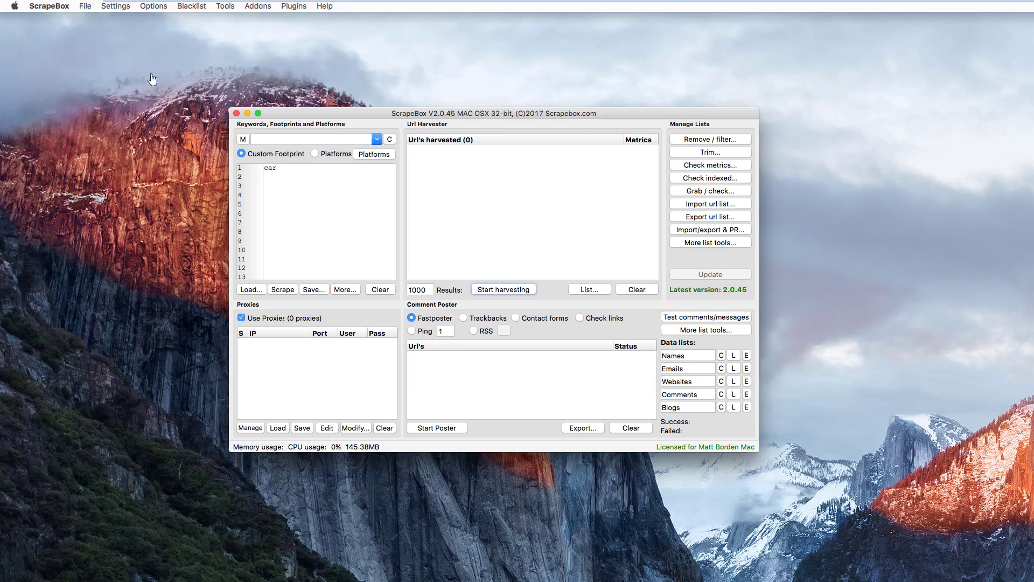
- Set the Google harvester engine's delay to 30, update the engine, and check the engine list in the Custom Harvester
{"action": "left_click", "coordinate": [303, 213]}
{"action": "left_click", "coordinate": [115, 6]}
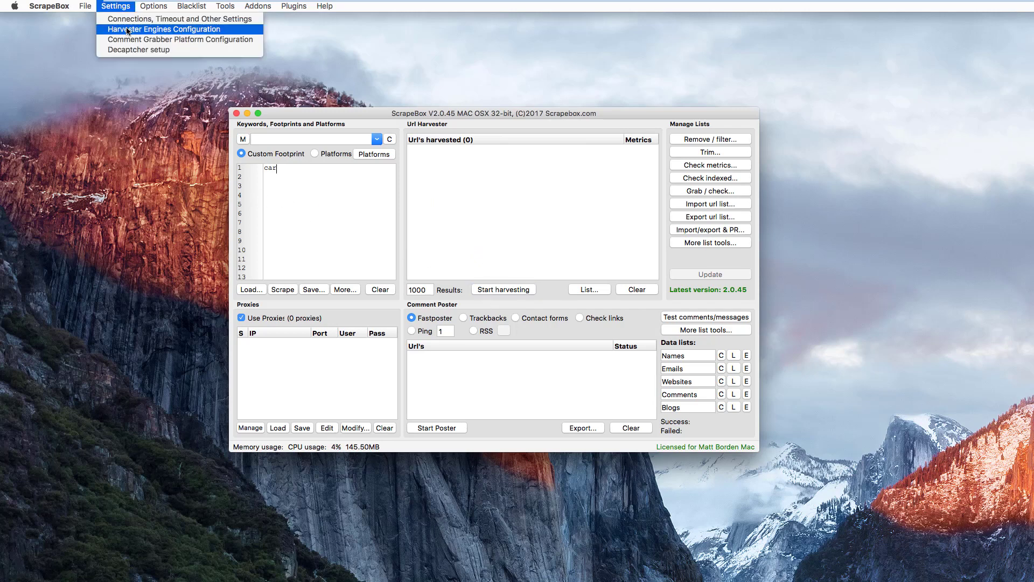
{"action": "left_click", "coordinate": [126, 30]}
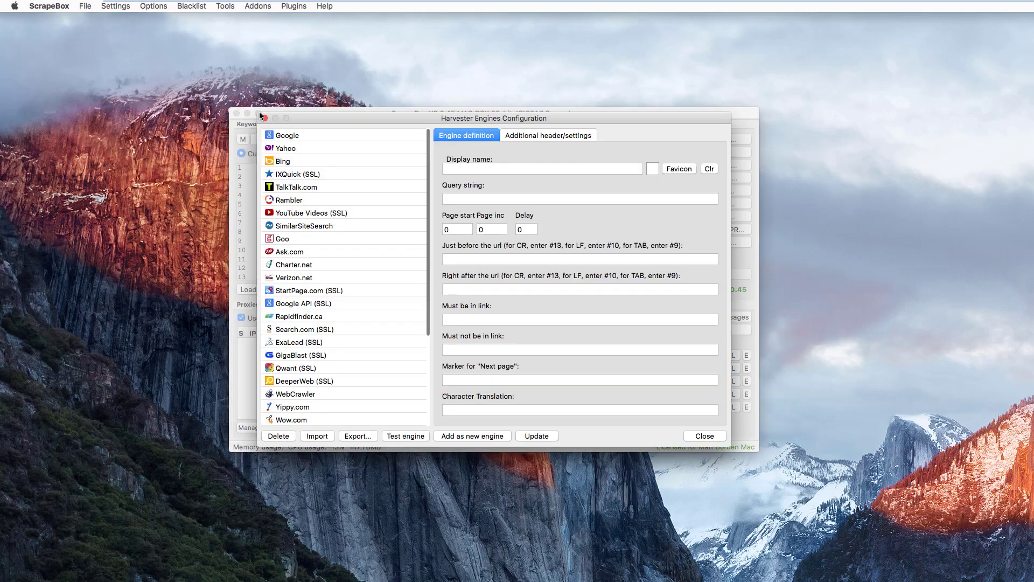
{"action": "left_click", "coordinate": [312, 136]}
{"action": "left_click", "coordinate": [528, 229]}
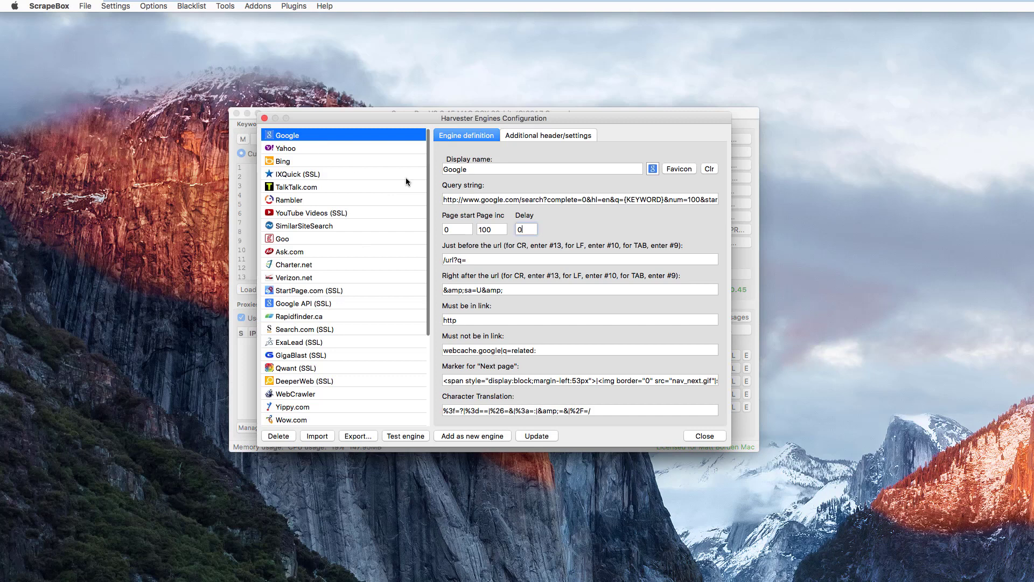
{"action": "double_click", "coordinate": [519, 230]}
{"action": "type", "text": "9"}
{"action": "key", "text": "BackSpace"}
{"action": "type", "text": "30"}
{"action": "left_click", "coordinate": [482, 170]}
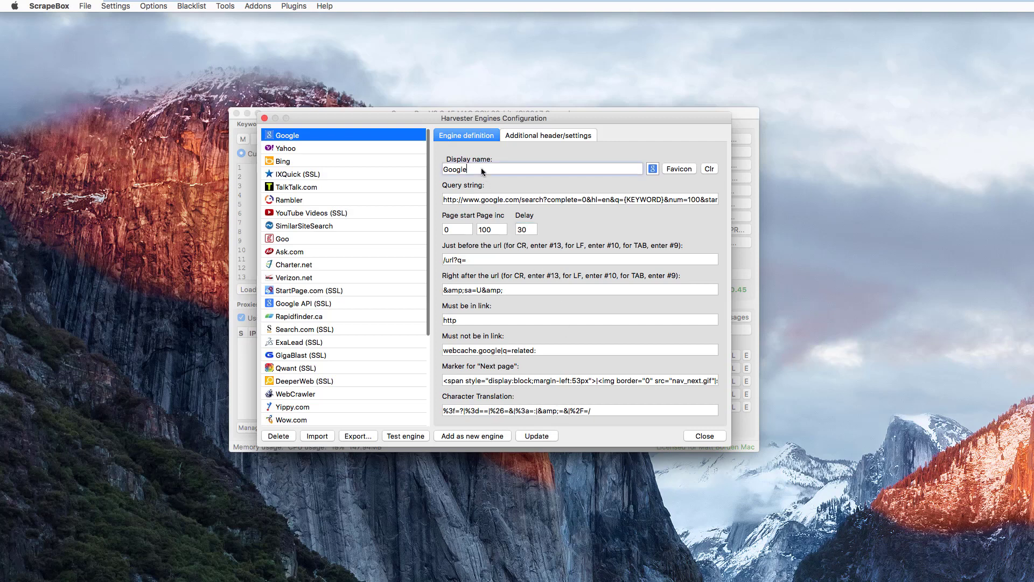
{"action": "left_click", "coordinate": [553, 440]}
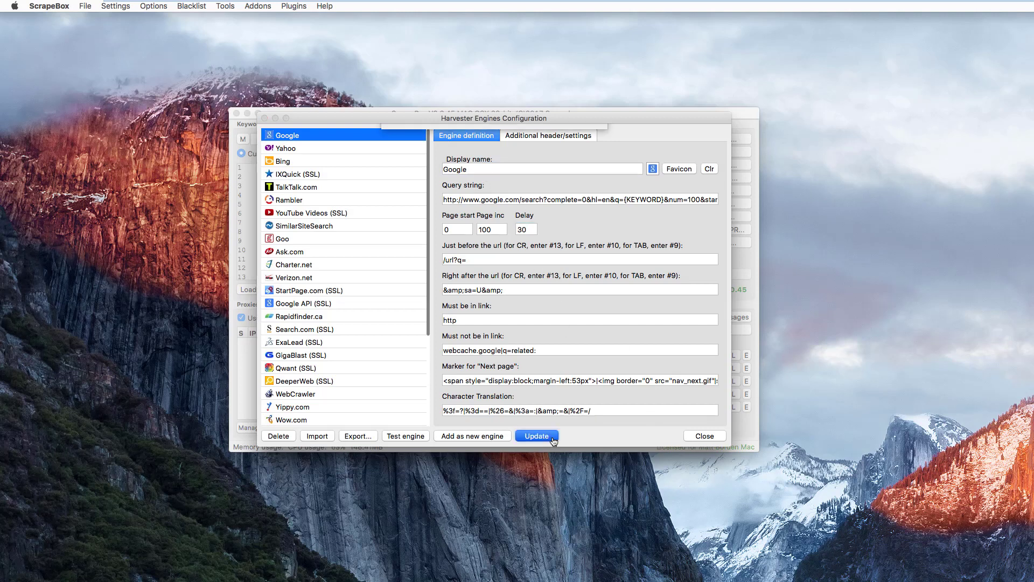
{"action": "left_click", "coordinate": [572, 179]}
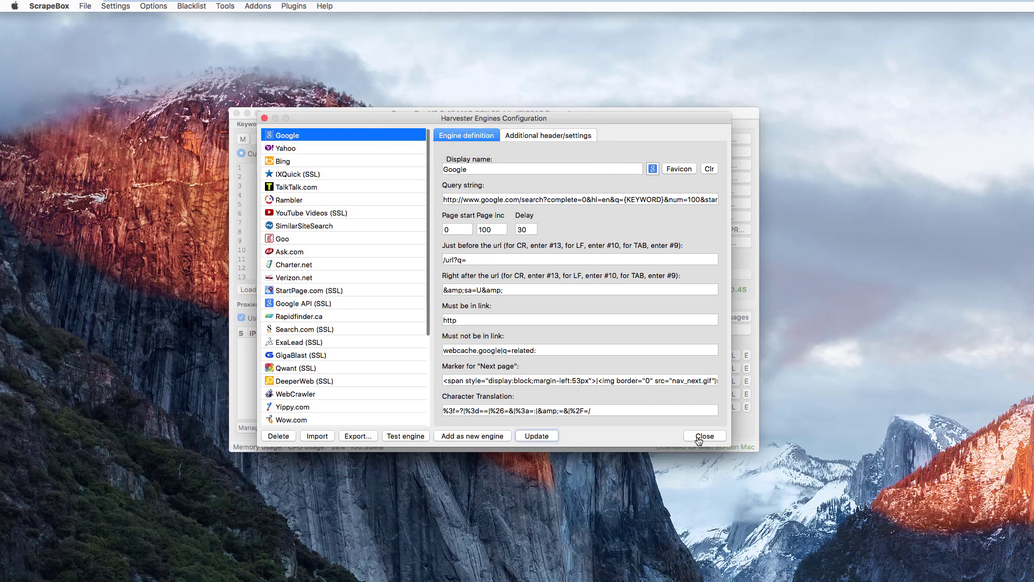
{"action": "left_click", "coordinate": [699, 441]}
{"action": "left_click", "coordinate": [513, 291]}
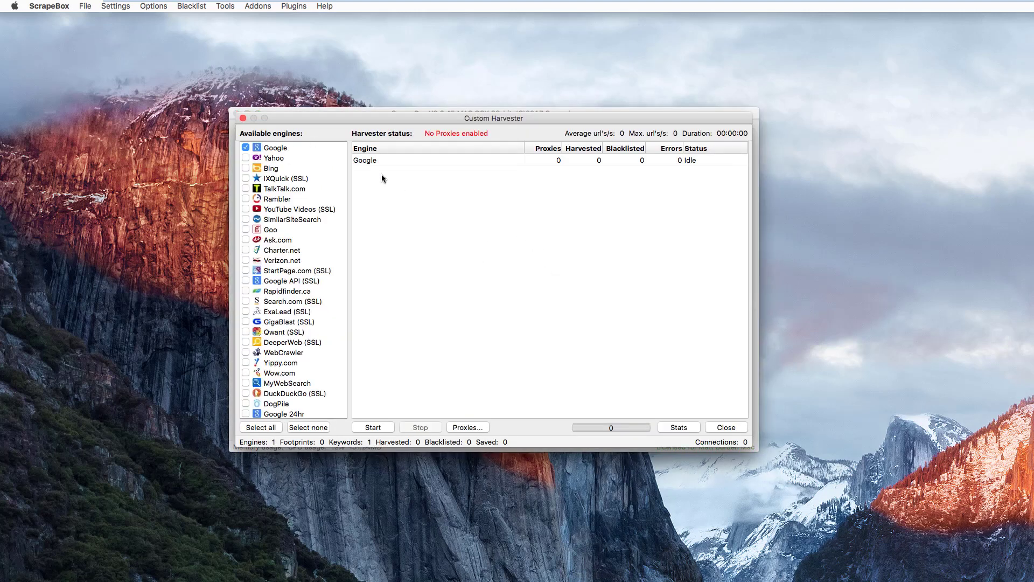
{"action": "left_click", "coordinate": [727, 428]}
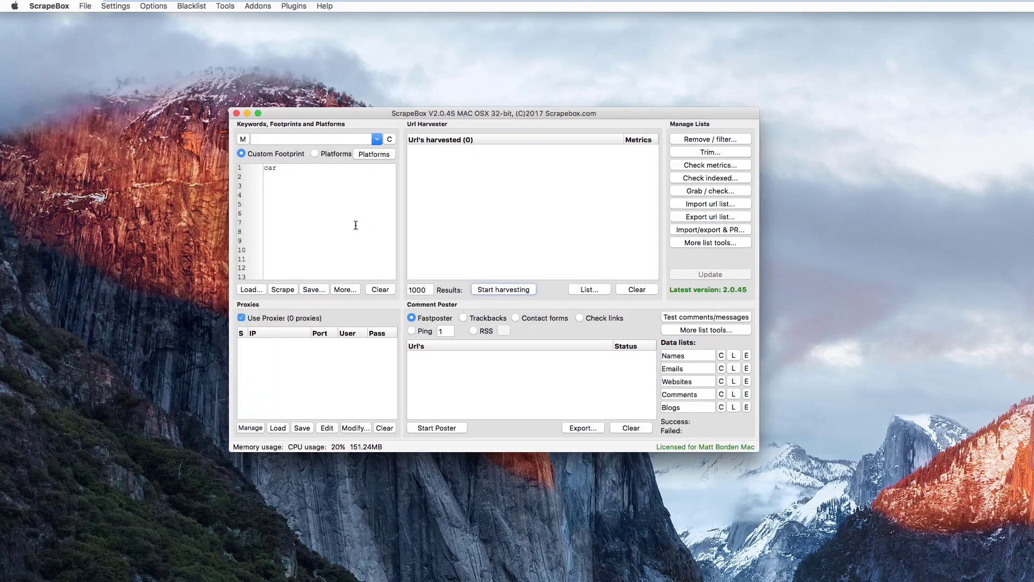
- Add a new harvester engine named "Google 30 Delay" based on the Google engine definition
{"action": "left_click", "coordinate": [115, 7]}
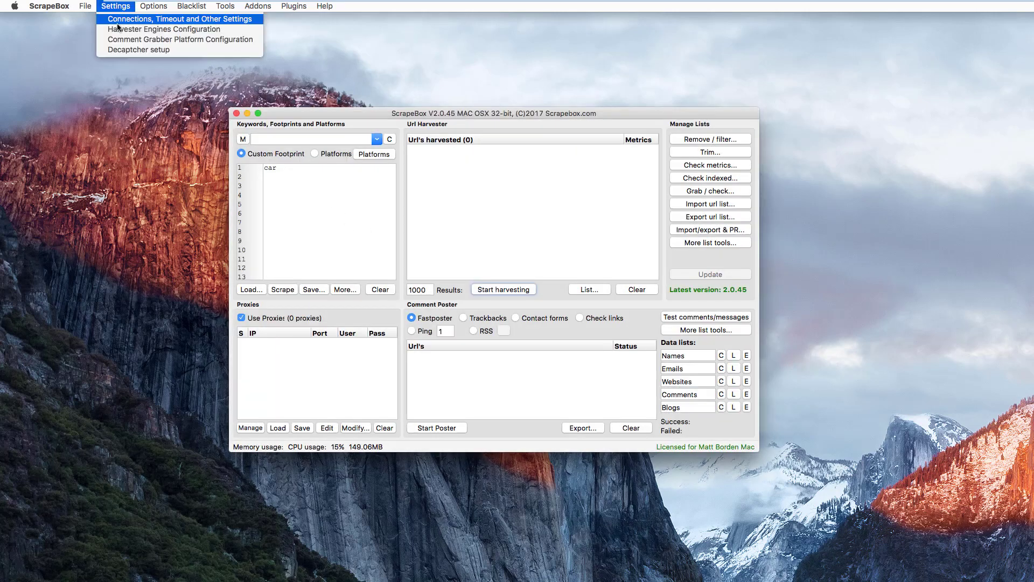
{"action": "left_click", "coordinate": [129, 28]}
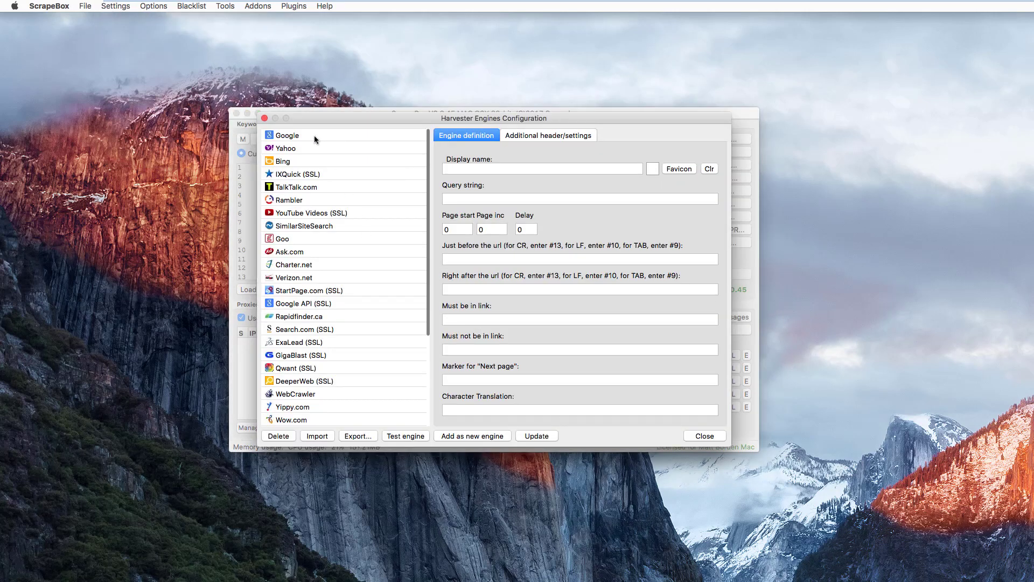
{"action": "left_click", "coordinate": [315, 135]}
{"action": "left_click", "coordinate": [517, 170]}
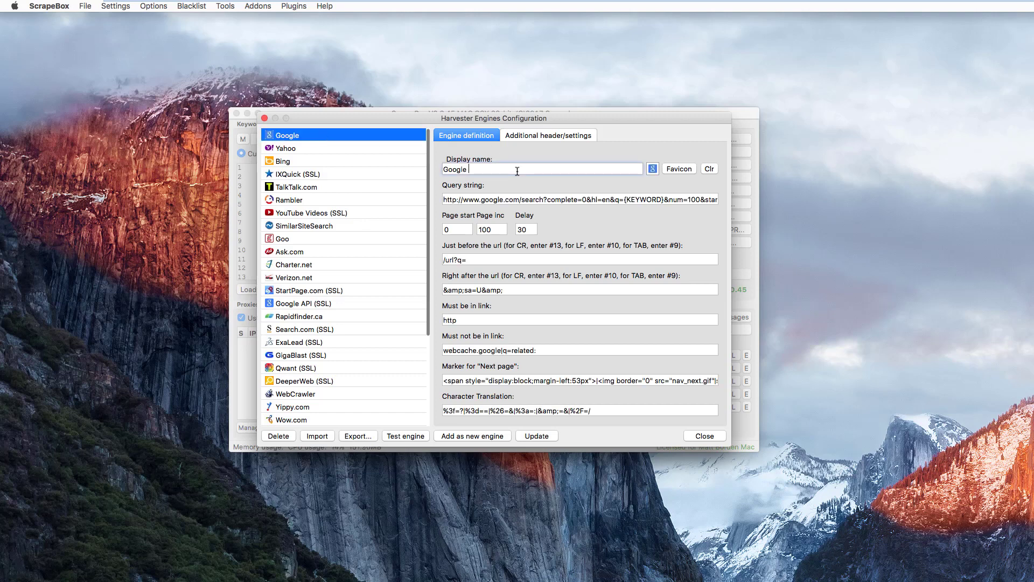
{"action": "type", "text": "30 Delay"}
{"action": "left_click", "coordinate": [441, 436]}
{"action": "left_click", "coordinate": [573, 179]}
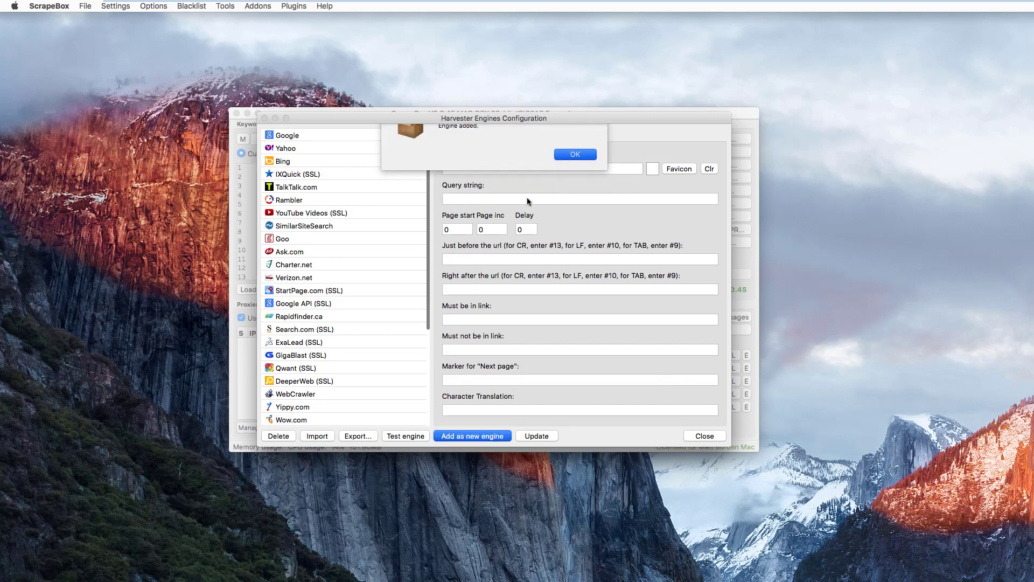
- Locate the added Google 30 Delay engine in the engine list and display its definition
{"action": "left_click_drag", "start_coordinate": [427, 219], "coordinate": [431, 316]}
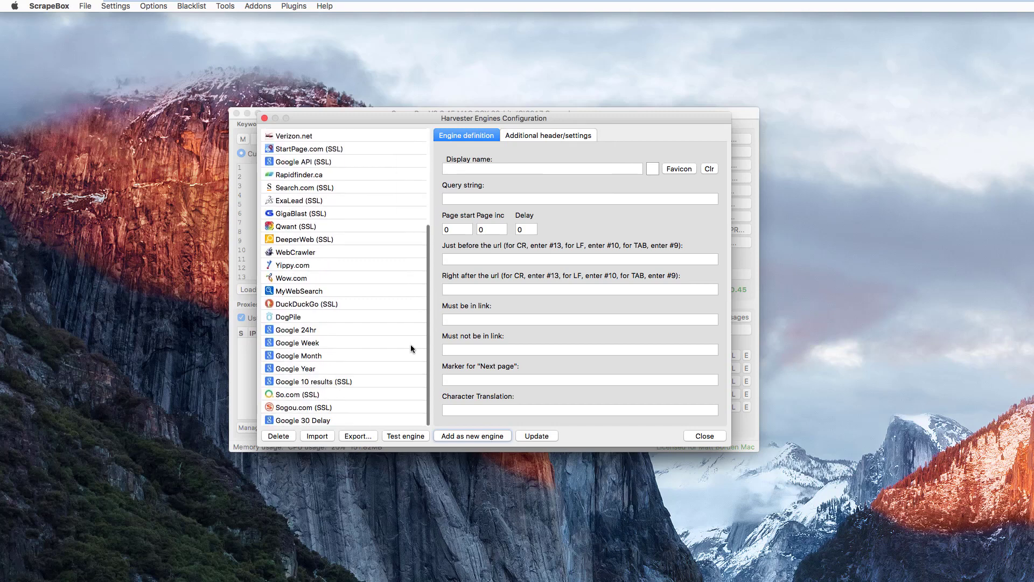
{"action": "left_click", "coordinate": [300, 419]}
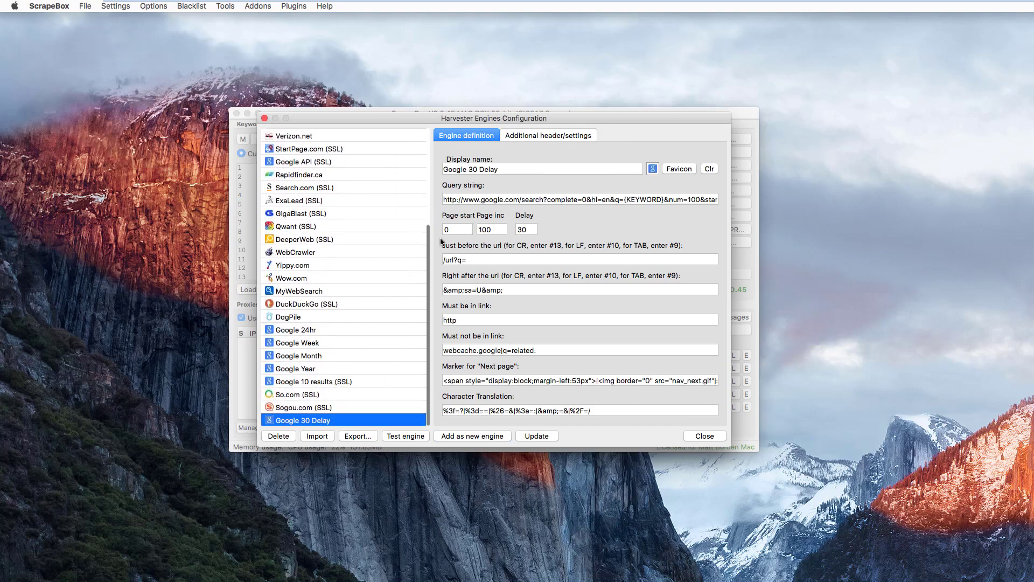
- Set the original Google engine's delay to 0, update the engine and close the harvester engine configuration
{"action": "scroll", "coordinate": [428, 196], "scroll_direction": "up", "scroll_amount": 1}
{"action": "scroll", "coordinate": [428, 199], "scroll_direction": "up", "scroll_amount": 10}
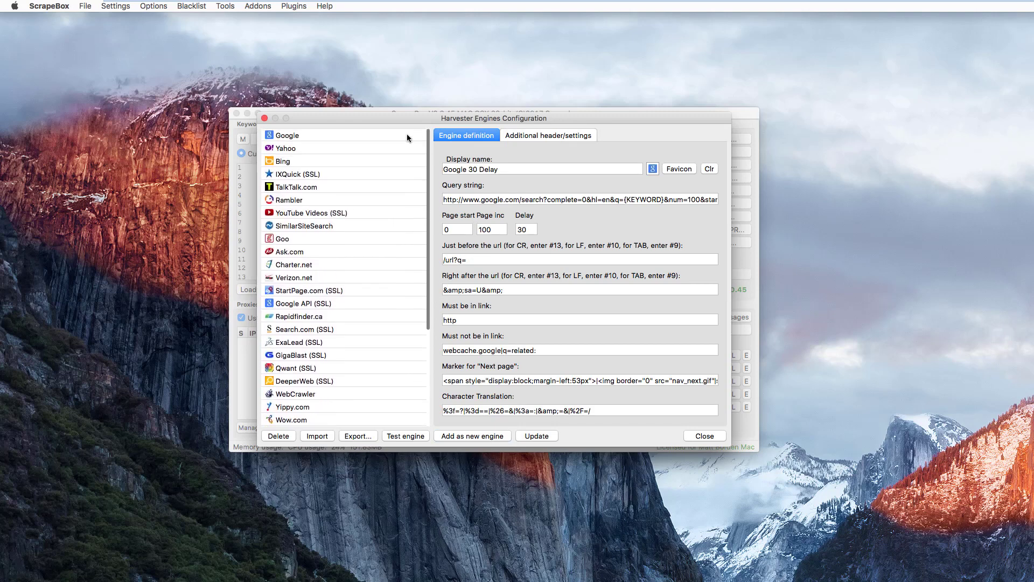
{"action": "left_click", "coordinate": [407, 135]}
{"action": "left_click", "coordinate": [527, 229]}
{"action": "key", "text": "BackSpace"}
{"action": "key", "text": "BackSpace"}
{"action": "type", "text": "22"}
{"action": "type", "text": "0"}
{"action": "left_click", "coordinate": [537, 436]}
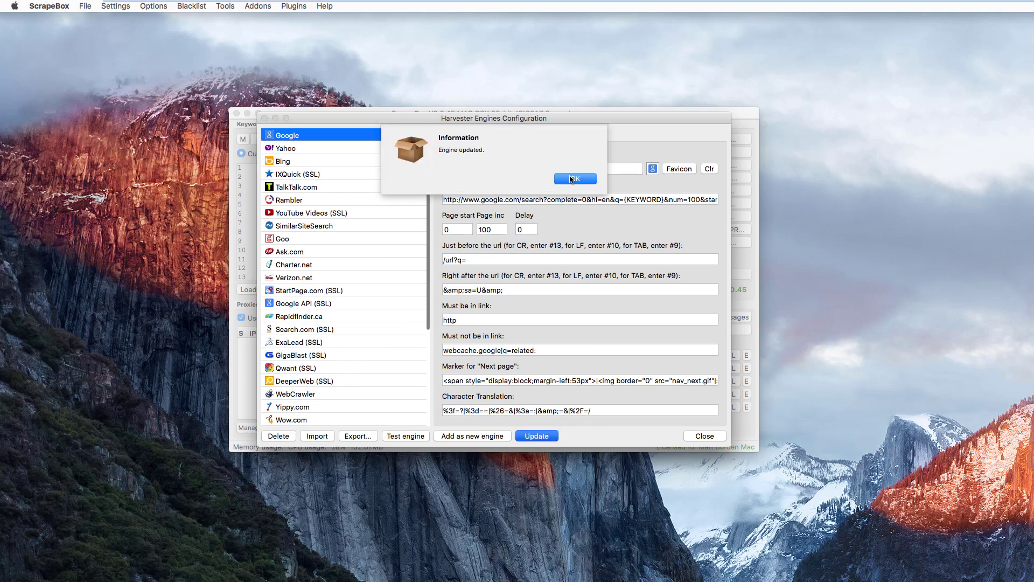
{"action": "left_click", "coordinate": [574, 179]}
{"action": "left_click", "coordinate": [705, 436]}
- Check that the Google 30 Delay engine is offered among the Custom Harvester's available engines, and close the harvester
{"action": "left_click", "coordinate": [494, 294]}
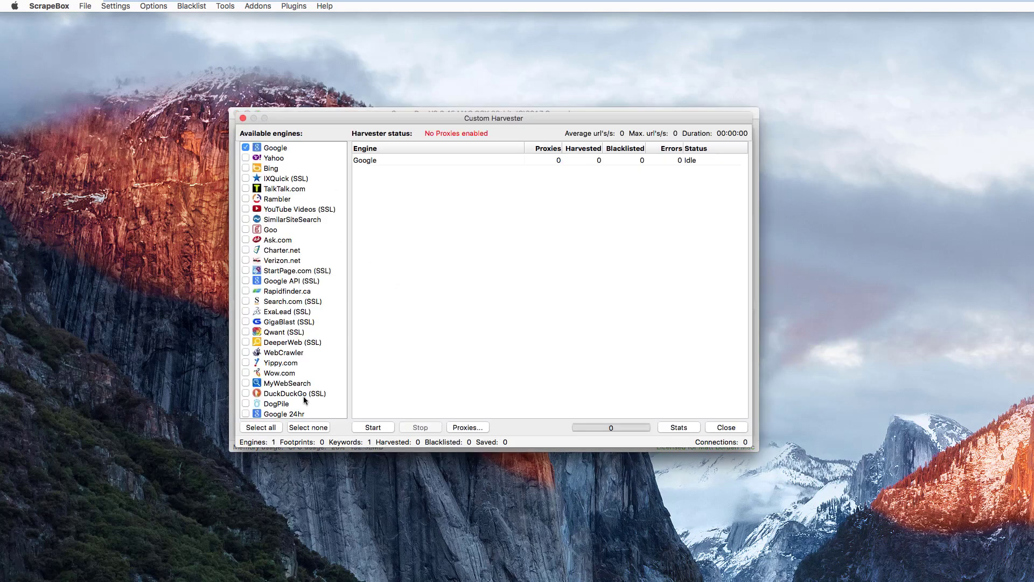
{"action": "scroll", "coordinate": [305, 400], "scroll_direction": "down", "scroll_amount": 3}
{"action": "left_click", "coordinate": [344, 413]}
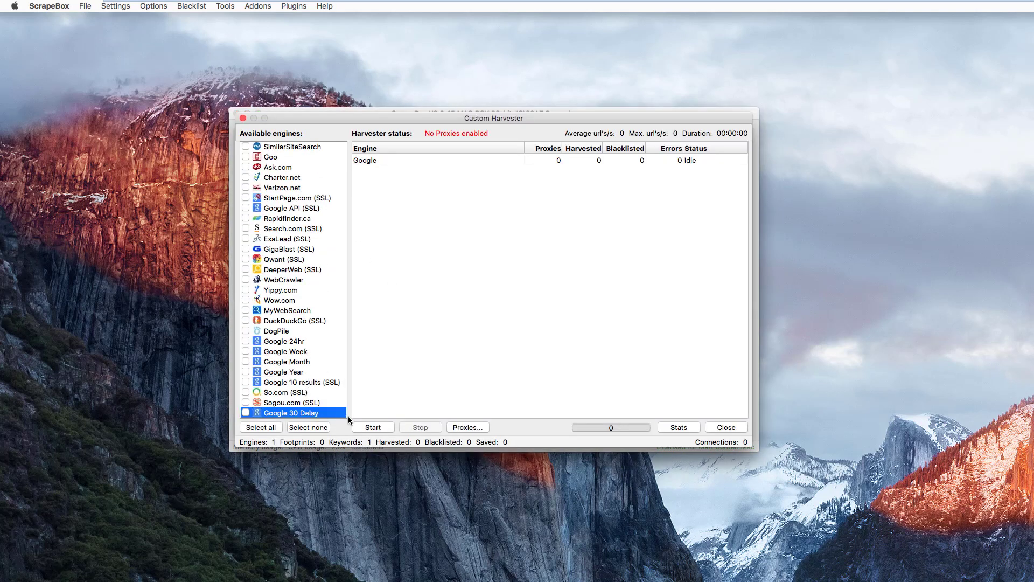
{"action": "left_click", "coordinate": [728, 427]}
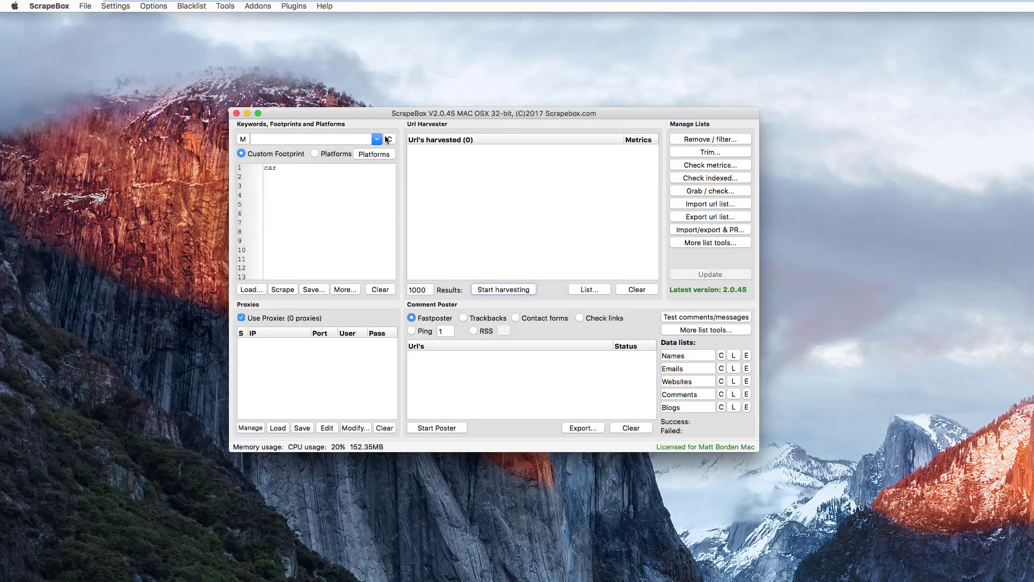
- Review the Google engine's definition in the Harvester Engines Configuration and close the configuration
{"action": "left_click", "coordinate": [119, 7]}
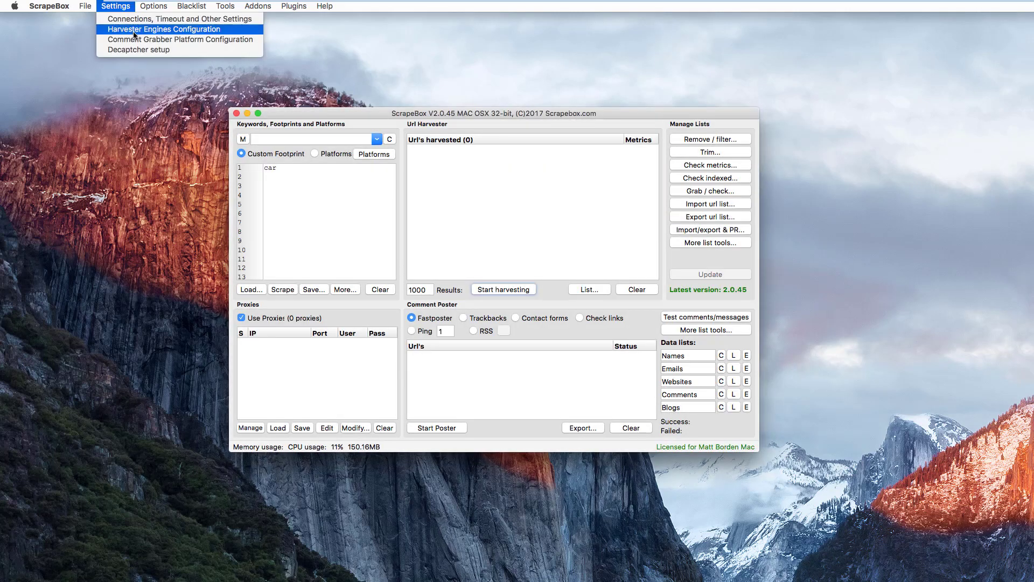
{"action": "left_click", "coordinate": [242, 125]}
{"action": "left_click", "coordinate": [276, 135]}
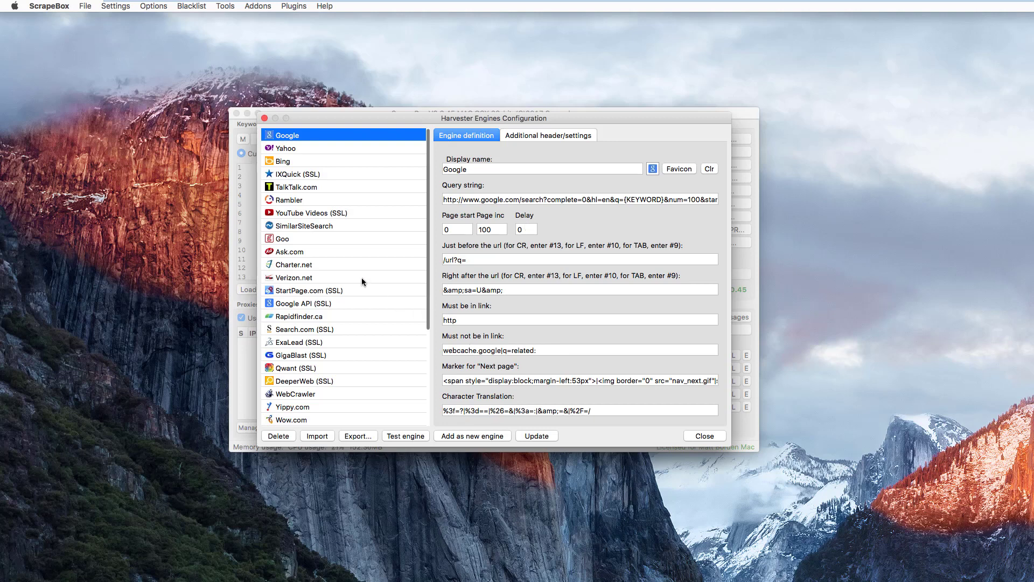
{"action": "scroll", "coordinate": [361, 277], "scroll_direction": "down", "scroll_amount": 1}
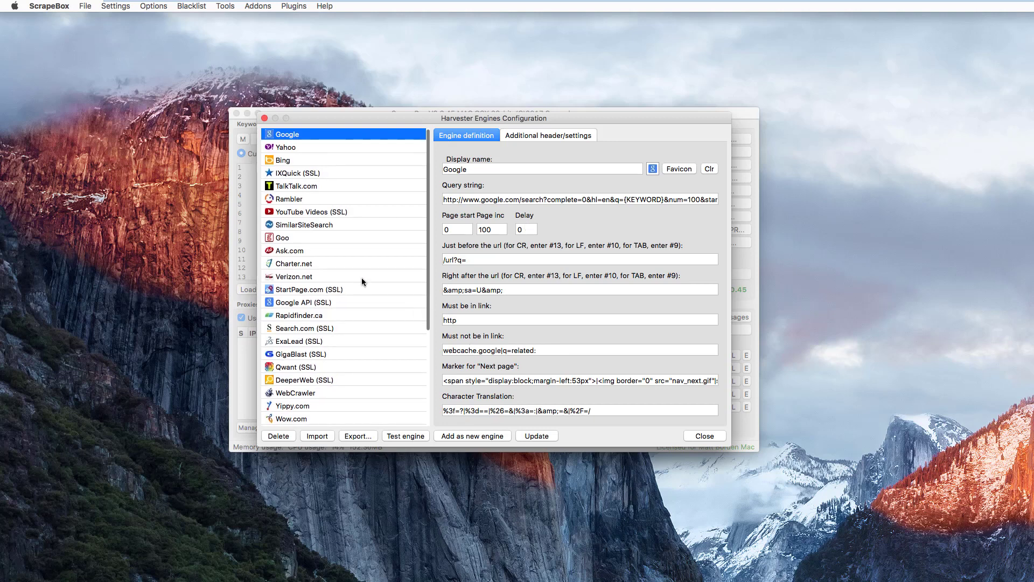
{"action": "left_click", "coordinate": [705, 436]}
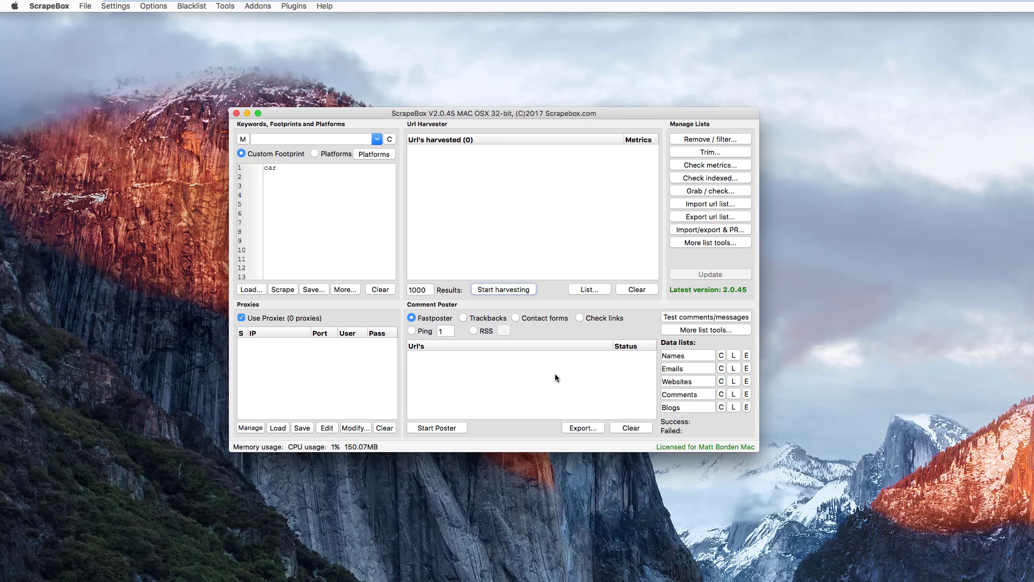
{"action": "left_click", "coordinate": [293, 7]}
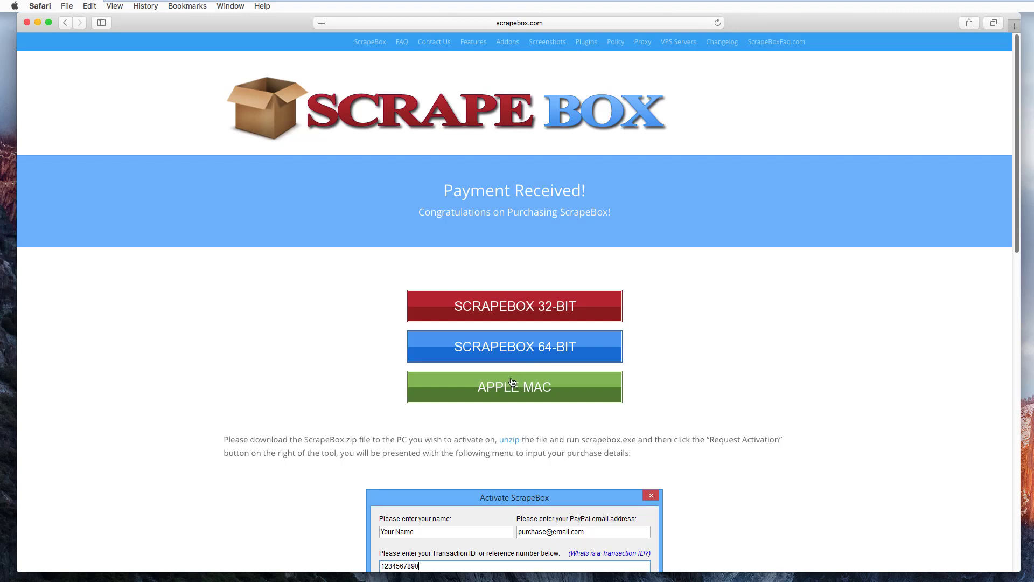
- Open the Apple Mac download page from the ScrapeBox purchase confirmation page in Safari
{"action": "left_click", "coordinate": [544, 388]}
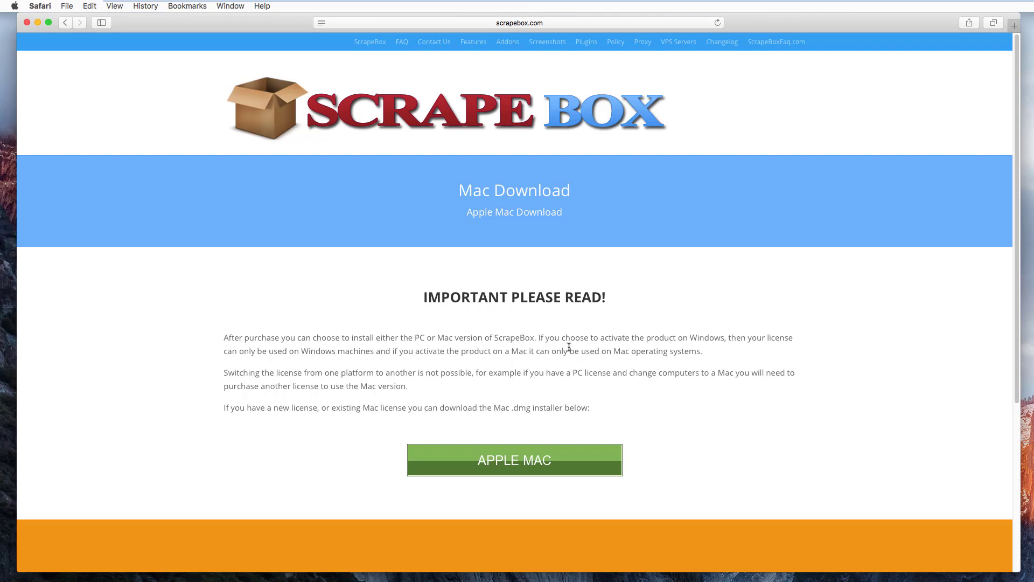
{"action": "scroll", "coordinate": [520, 345], "scroll_direction": "down", "scroll_amount": 1}
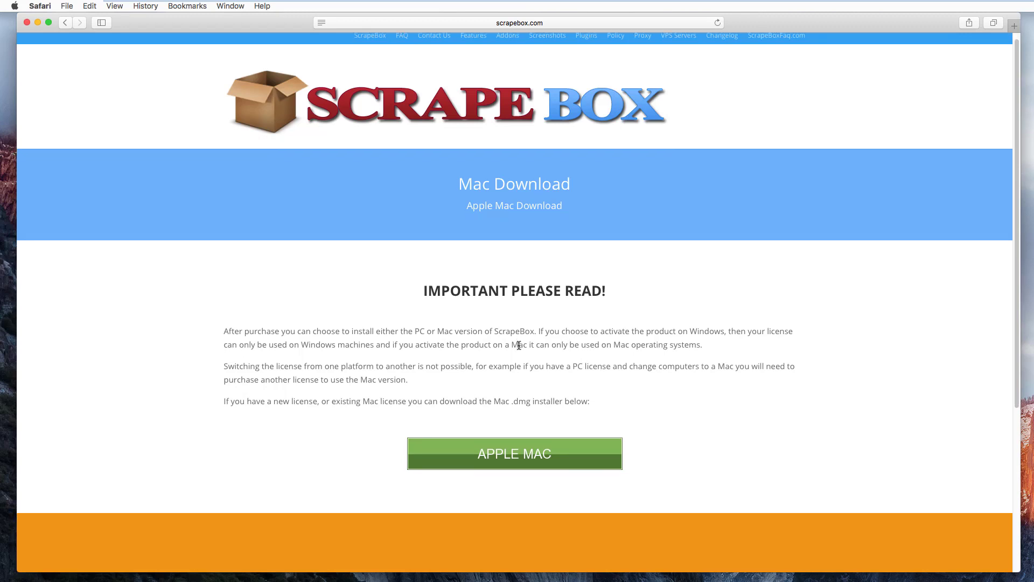